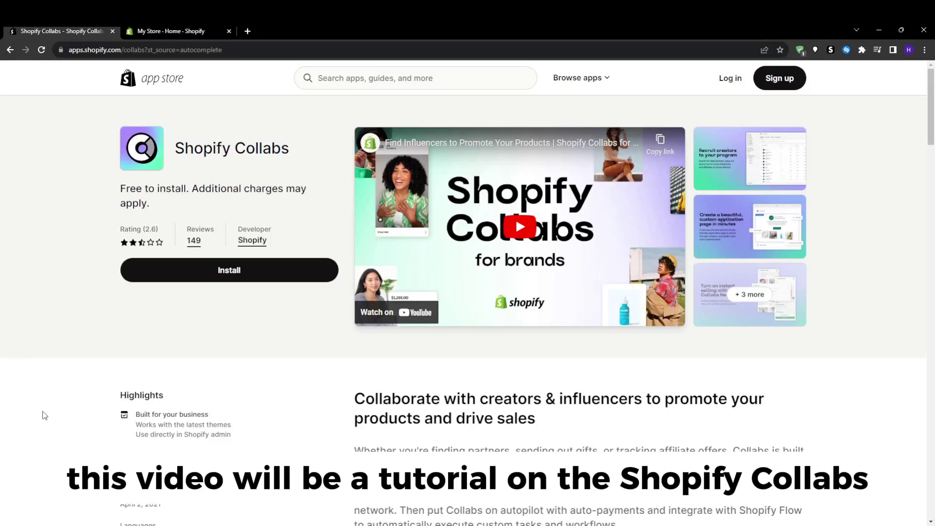
- Open the Collabs screenshots and page past the custom application slide to 'Turn on instant selling with Collabs Network'
{"action": "left_click_drag", "start_coordinate": [293, 146], "coordinate": [174, 142]}
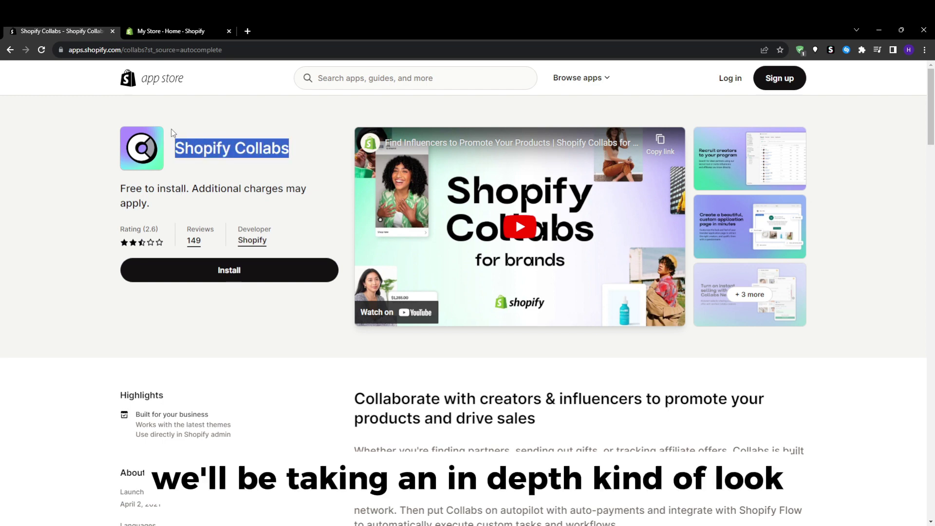
{"action": "left_click", "coordinate": [25, 254]}
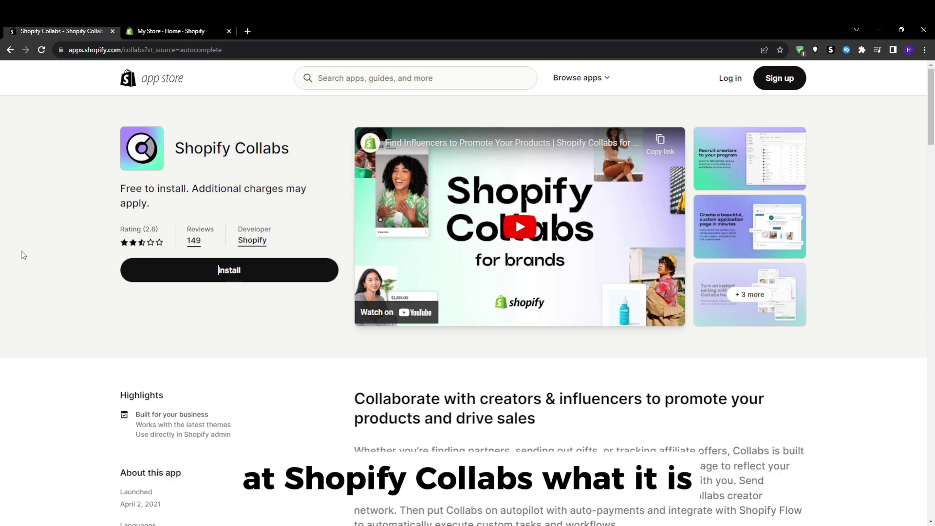
{"action": "scroll", "coordinate": [10, 258], "scroll_direction": "down", "scroll_amount": 2}
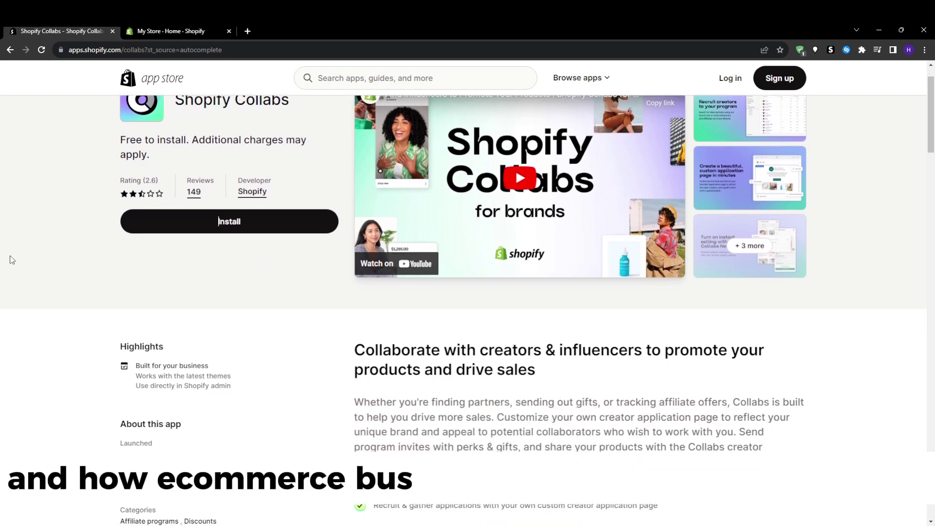
{"action": "scroll", "coordinate": [10, 259], "scroll_direction": "up", "scroll_amount": 2}
{"action": "left_click", "coordinate": [752, 153]}
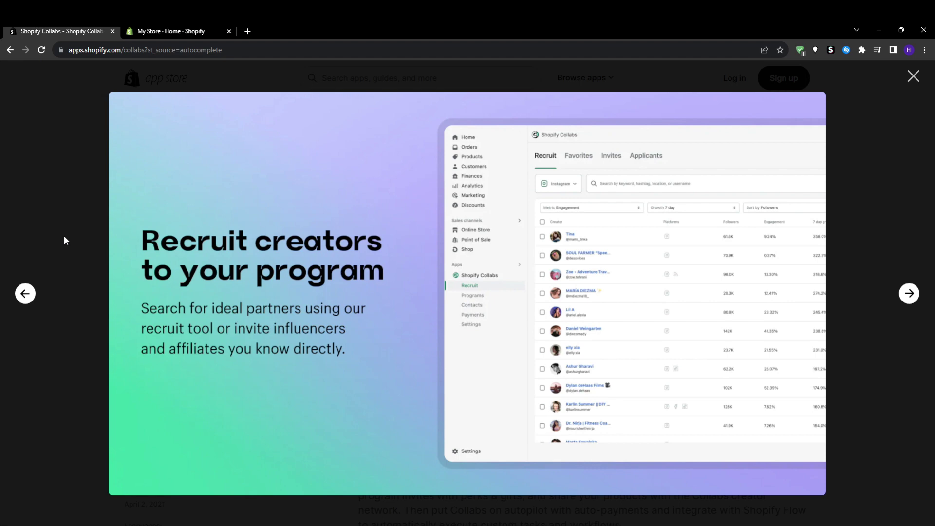
{"action": "left_click", "coordinate": [909, 294]}
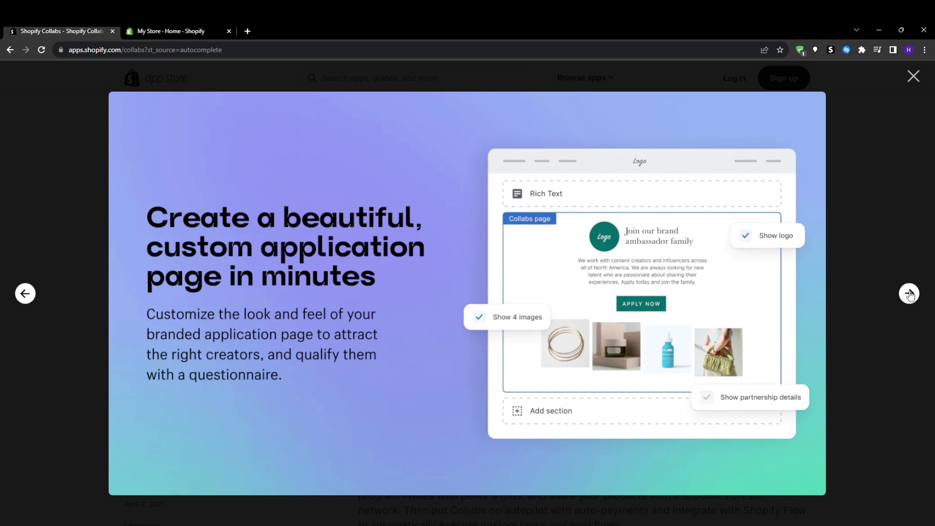
{"action": "left_click", "coordinate": [909, 295]}
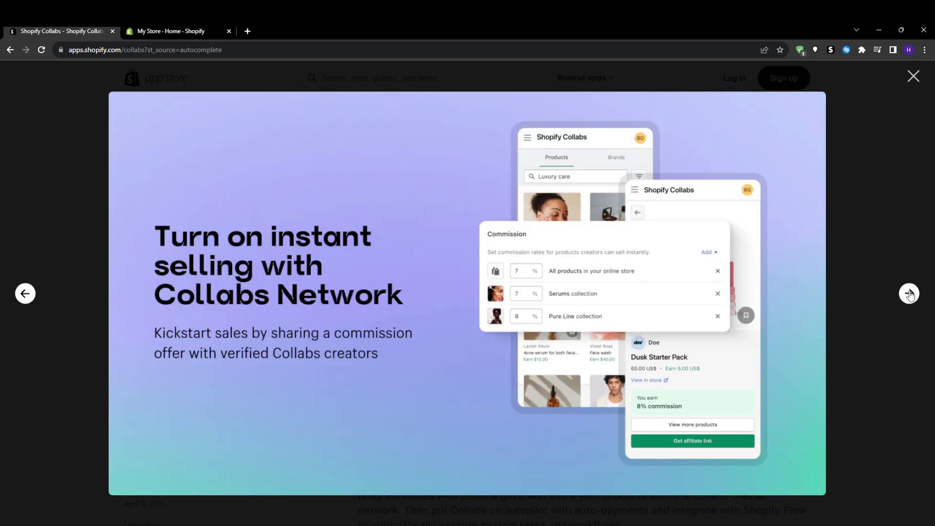
- Close the screenshot gallery, check Collabs pricing and reviews, then return to the description and features
{"action": "left_click", "coordinate": [867, 298]}
{"action": "scroll", "coordinate": [789, 360], "scroll_direction": "down", "scroll_amount": 7}
{"action": "scroll", "coordinate": [790, 360], "scroll_direction": "down", "scroll_amount": 3}
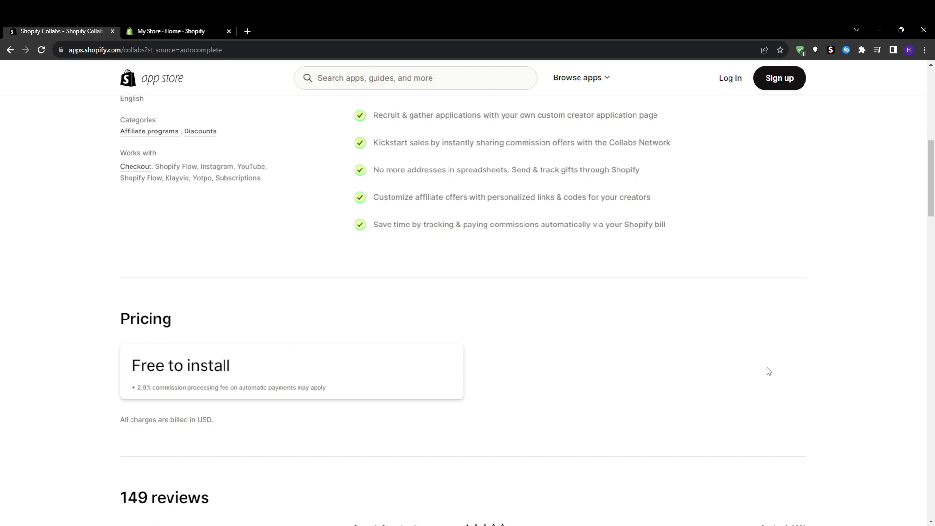
{"action": "scroll", "coordinate": [763, 373], "scroll_direction": "down", "scroll_amount": 2}
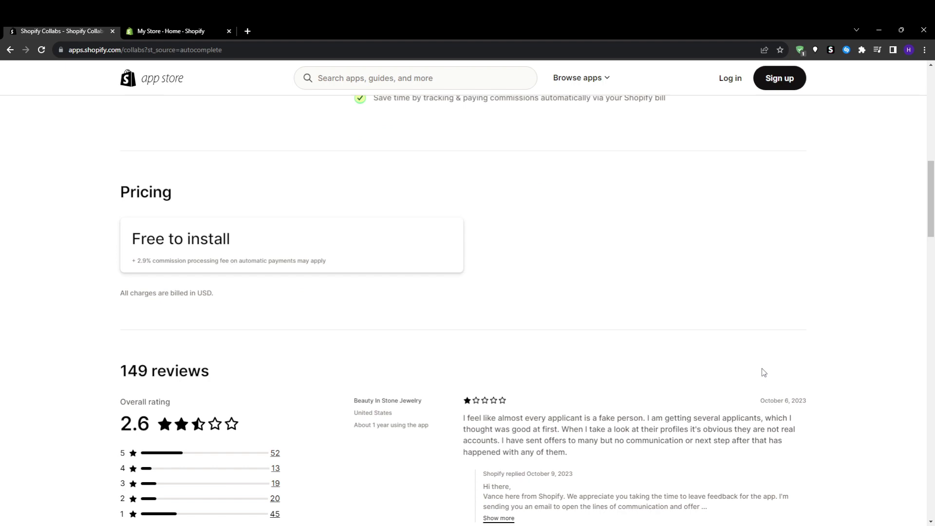
{"action": "scroll", "coordinate": [763, 372], "scroll_direction": "up", "scroll_amount": 6}
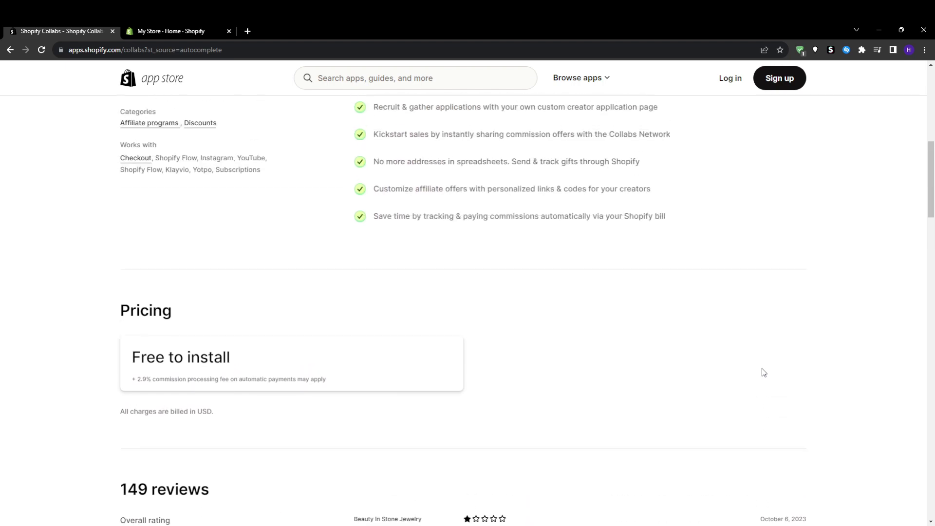
{"action": "scroll", "coordinate": [762, 370], "scroll_direction": "up", "scroll_amount": 3}
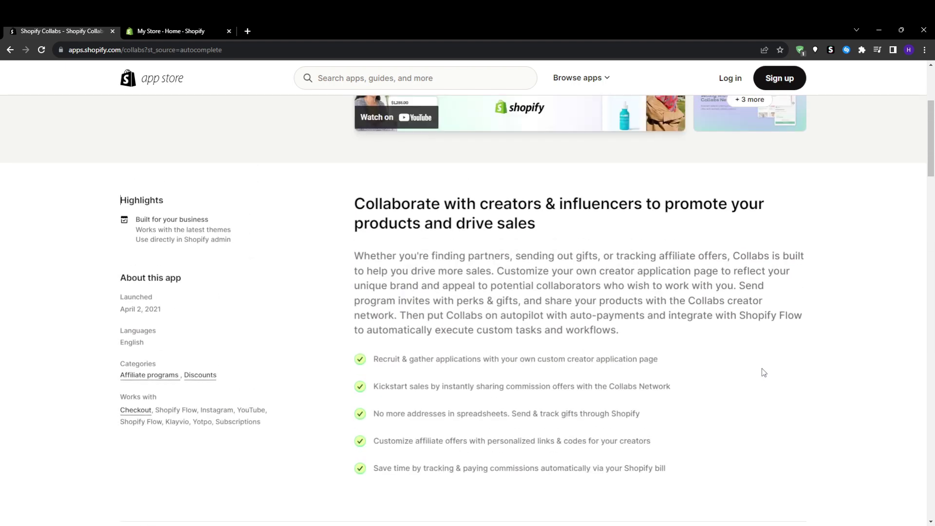
{"action": "scroll", "coordinate": [762, 368], "scroll_direction": "up", "scroll_amount": 2}
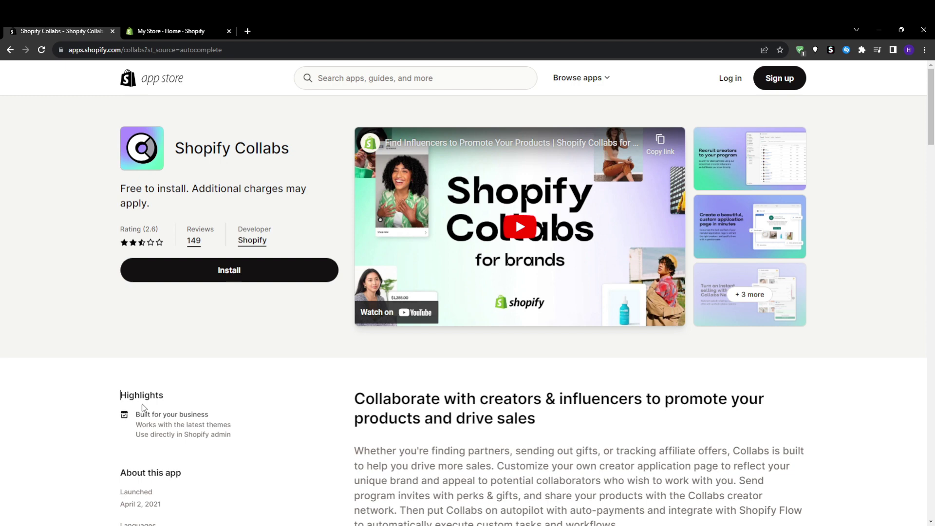
{"action": "scroll", "coordinate": [52, 381], "scroll_direction": "down", "scroll_amount": 4}
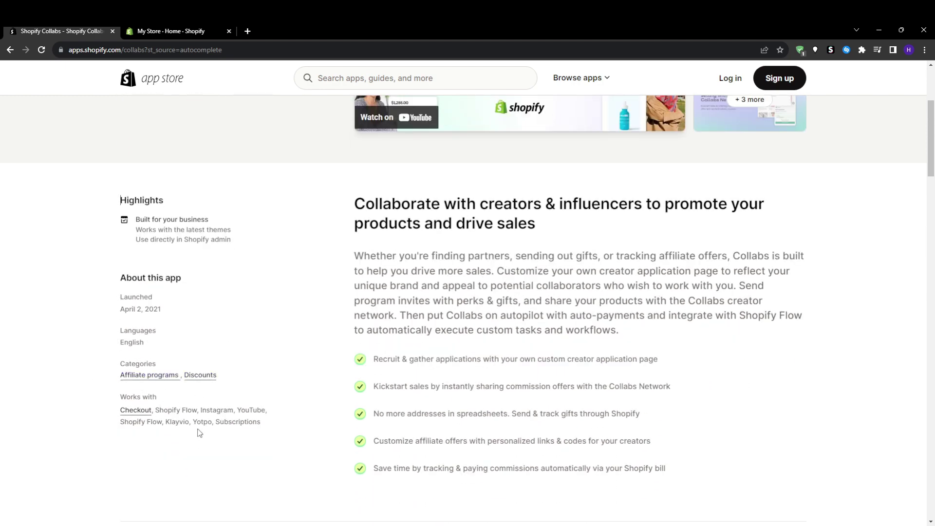
{"action": "left_click_drag", "start_coordinate": [691, 479], "coordinate": [369, 355]}
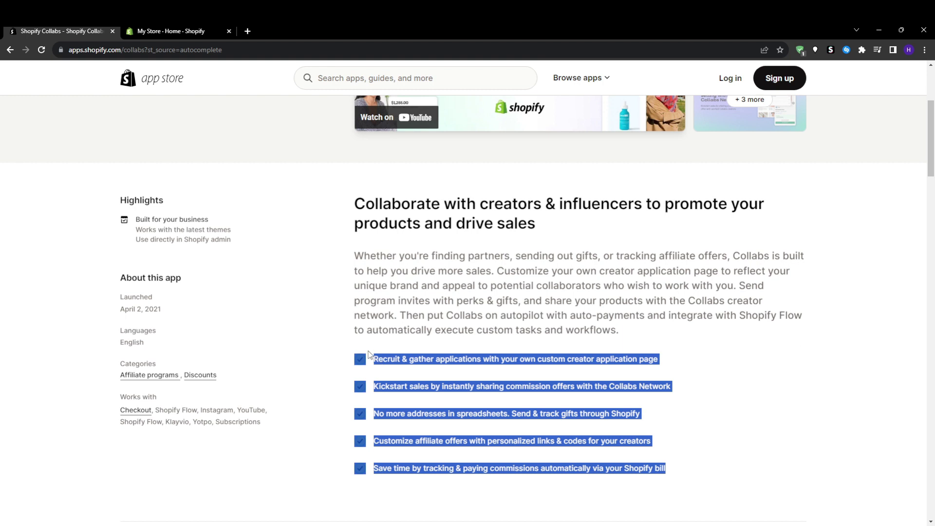
{"action": "left_click", "coordinate": [325, 369]}
{"action": "scroll", "coordinate": [325, 368], "scroll_direction": "down", "scroll_amount": 1}
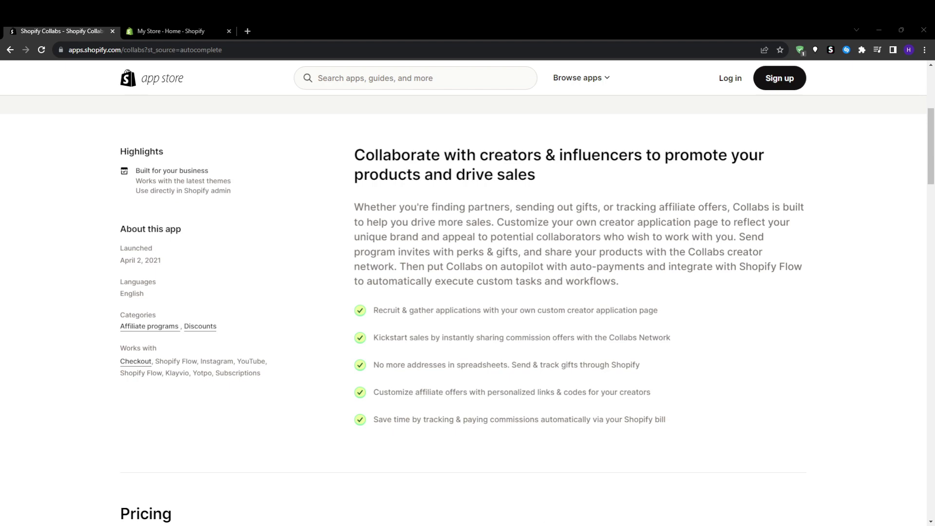
{"action": "scroll", "coordinate": [305, 381], "scroll_direction": "up", "scroll_amount": 5}
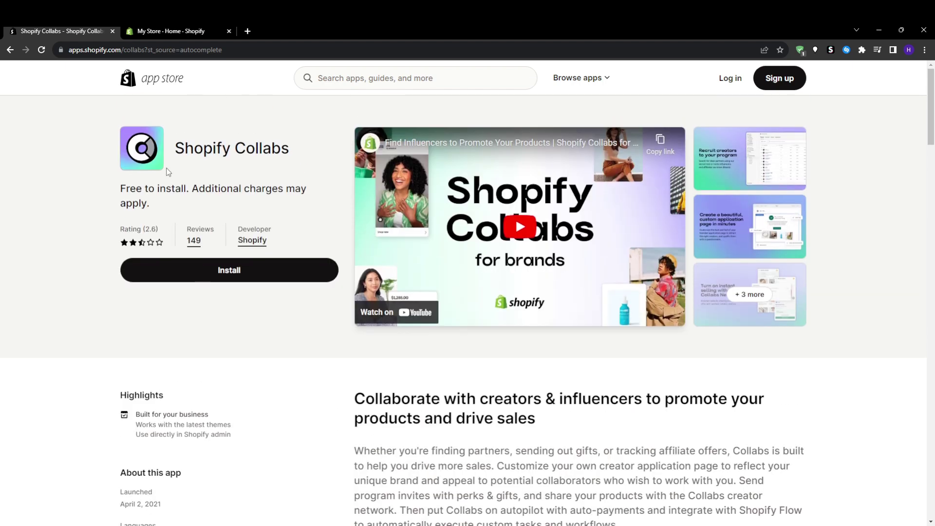
- Install Shopify Collabs from the App Store and approve it for My Store
{"action": "left_click", "coordinate": [214, 269]}
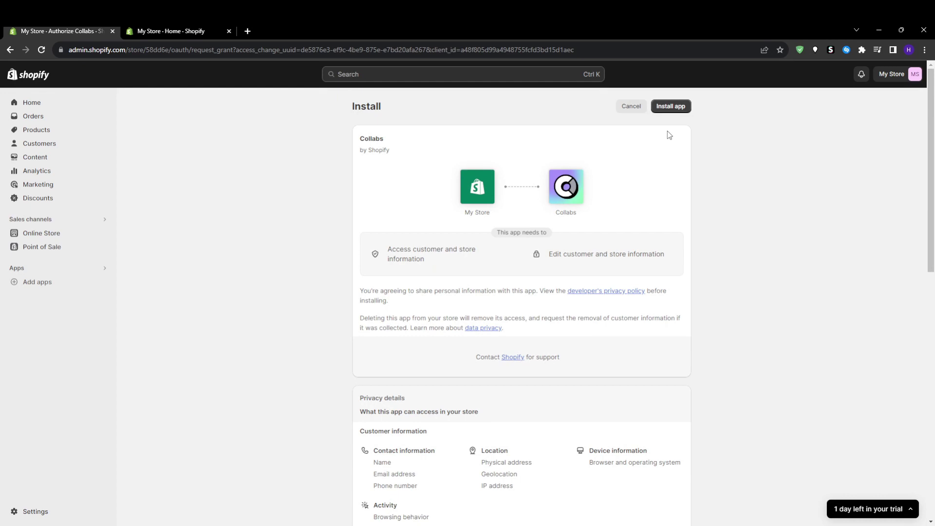
{"action": "left_click", "coordinate": [670, 106]}
{"action": "scroll", "coordinate": [441, 222], "scroll_direction": "down", "scroll_amount": 2}
{"action": "scroll", "coordinate": [299, 242], "scroll_direction": "down", "scroll_amount": 5}
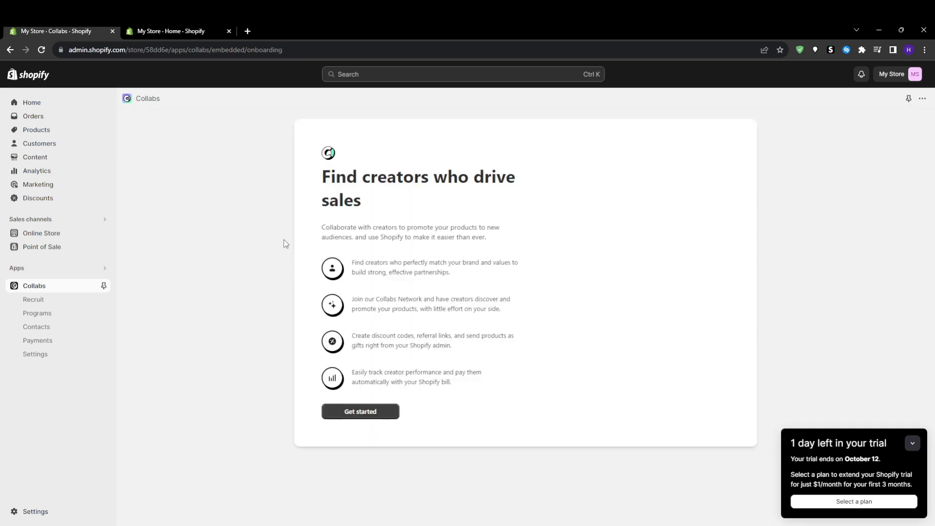
- Fill the Collabs setup form with Electronics and Everyone, accept the terms, and finish setup
{"action": "left_click", "coordinate": [359, 415]}
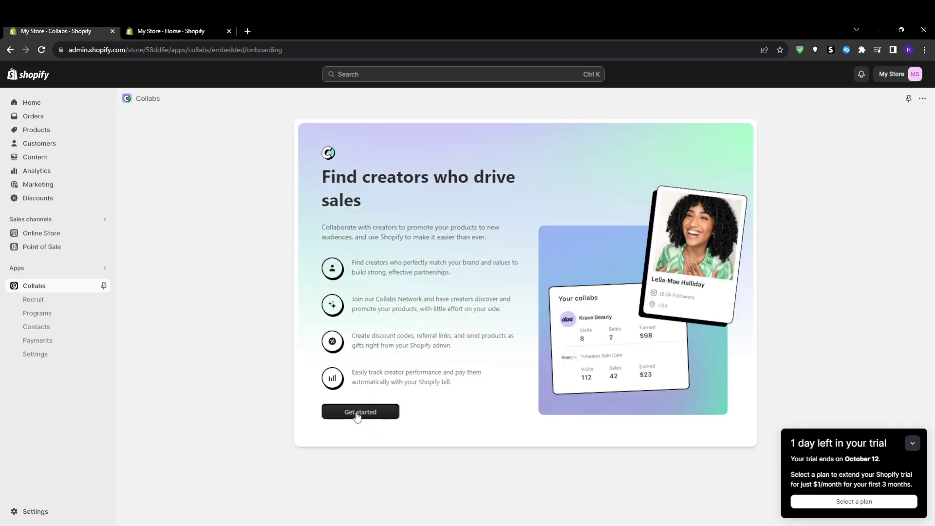
{"action": "left_click", "coordinate": [912, 443]}
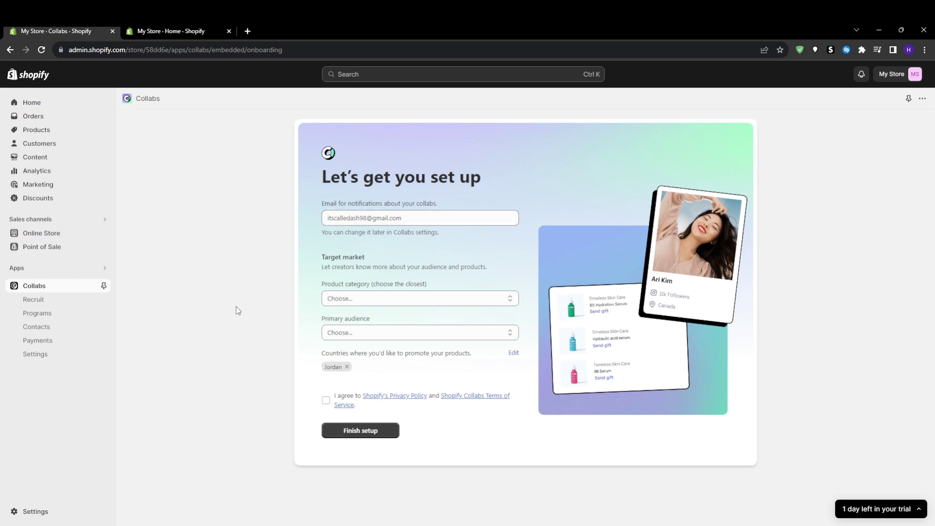
{"action": "left_click", "coordinate": [404, 299]}
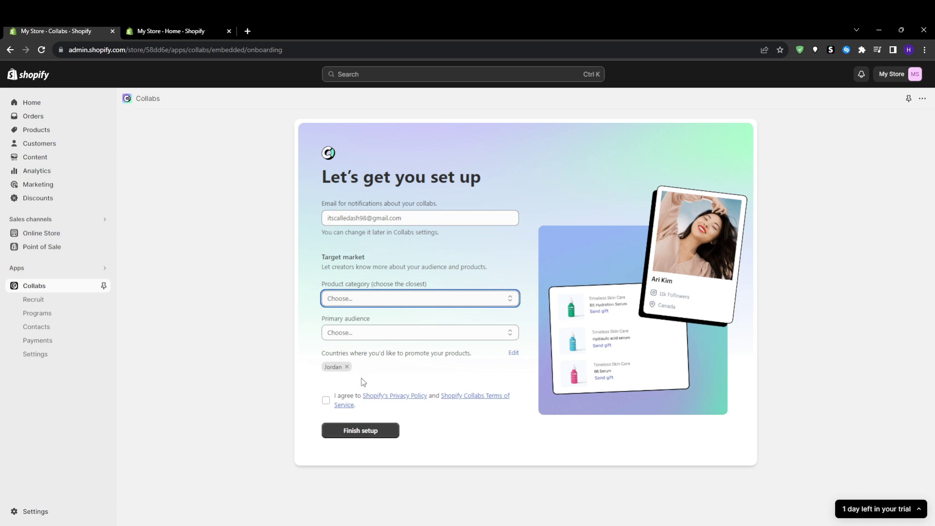
{"action": "key", "text": "e"}
{"action": "left_click", "coordinate": [333, 334]}
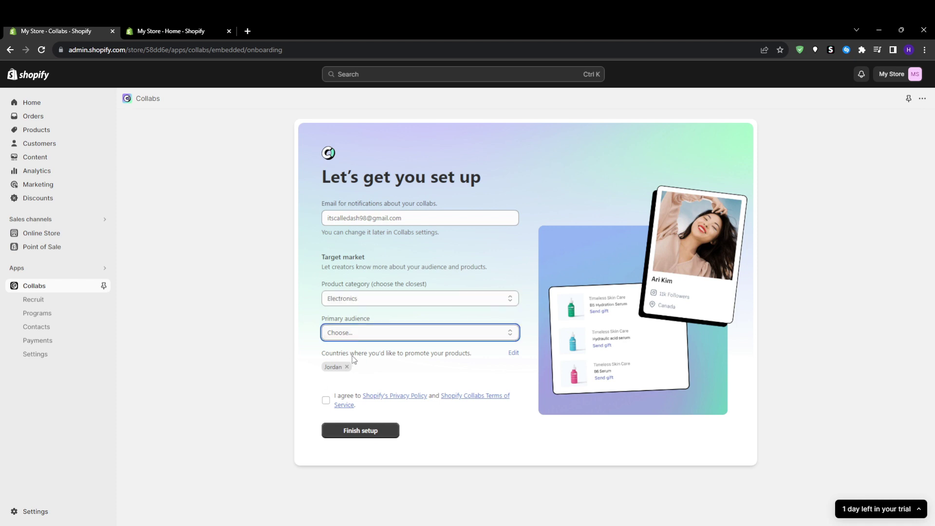
{"action": "key", "text": "e"}
{"action": "left_click", "coordinate": [336, 396]}
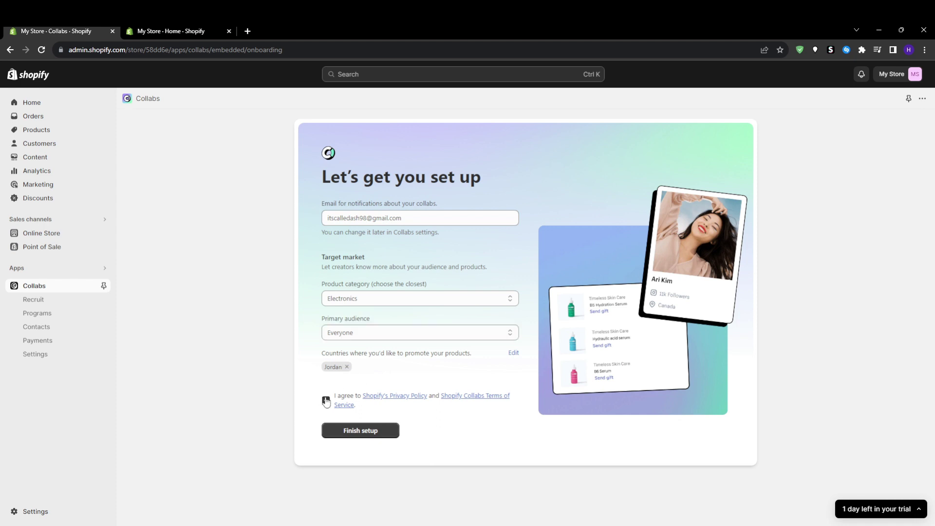
{"action": "left_click", "coordinate": [354, 437]}
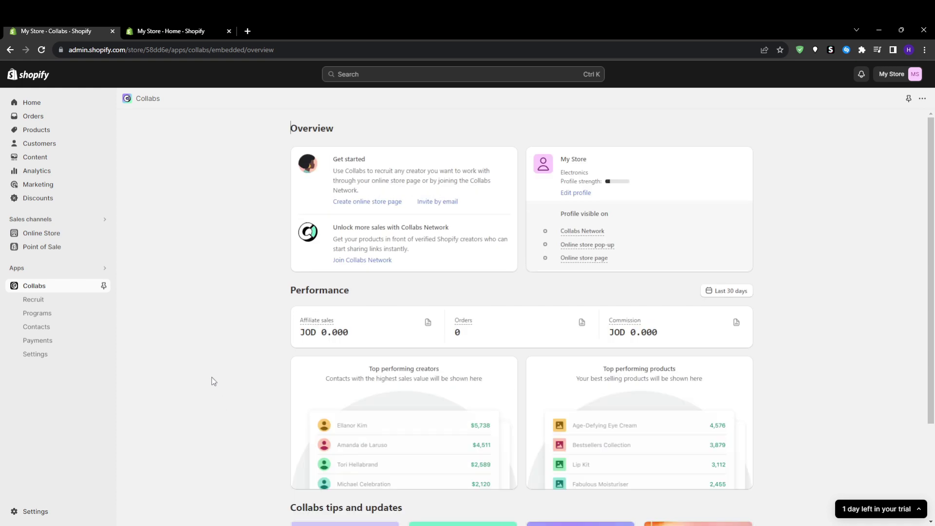
{"action": "scroll", "coordinate": [211, 382], "scroll_direction": "down", "scroll_amount": 3}
{"action": "scroll", "coordinate": [206, 380], "scroll_direction": "up", "scroll_amount": 3}
- Open the Collabs Network page showing eligibility criteria and the 15% commission for all products
{"action": "left_click", "coordinate": [381, 201]}
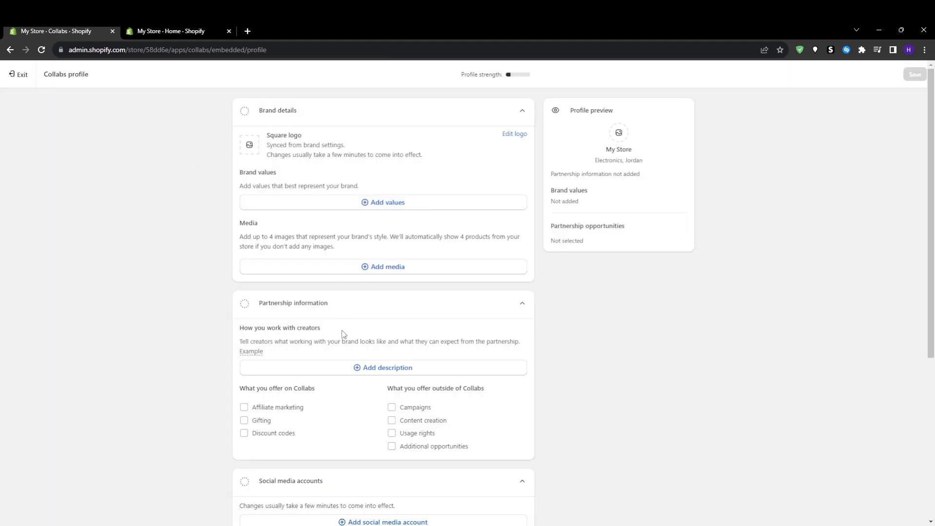
{"action": "scroll", "coordinate": [230, 392], "scroll_direction": "down", "scroll_amount": 5}
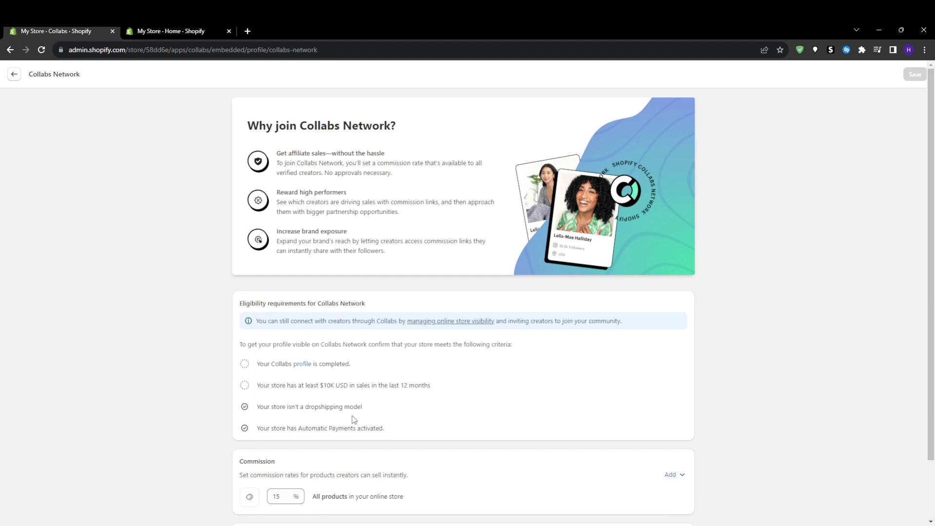
- Read the Network disclaimer and 15% commission, then go back to the Collabs profile editor
{"action": "scroll", "coordinate": [354, 419], "scroll_direction": "down", "scroll_amount": 2}
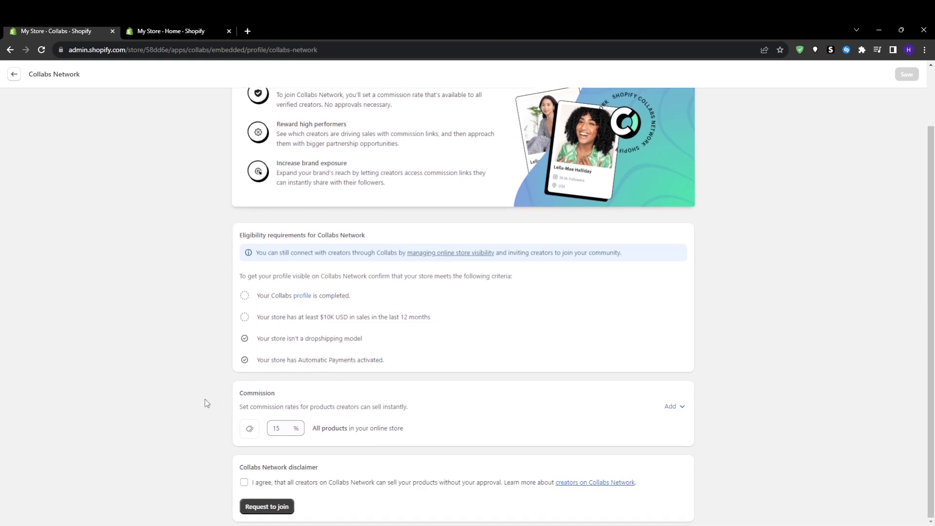
{"action": "double_click", "coordinate": [283, 428]}
{"action": "scroll", "coordinate": [183, 388], "scroll_direction": "up", "scroll_amount": 2}
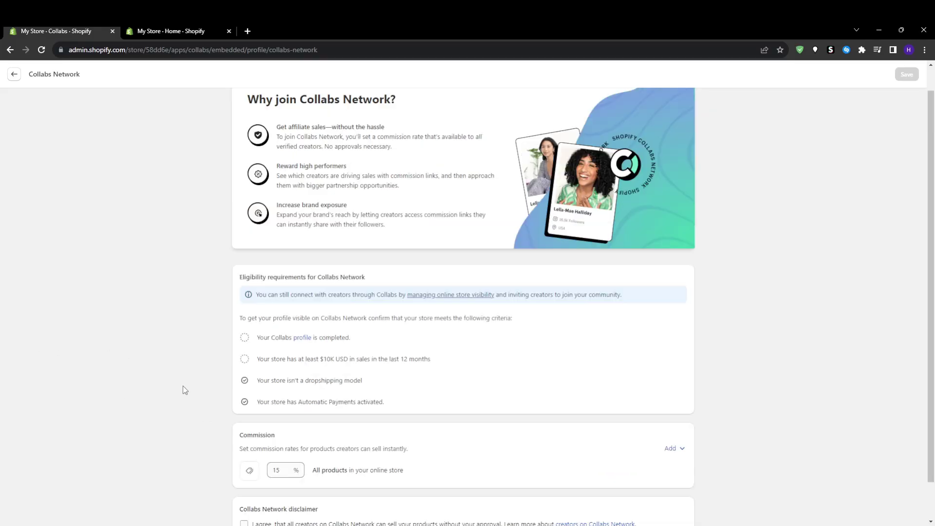
{"action": "left_click", "coordinate": [10, 50]}
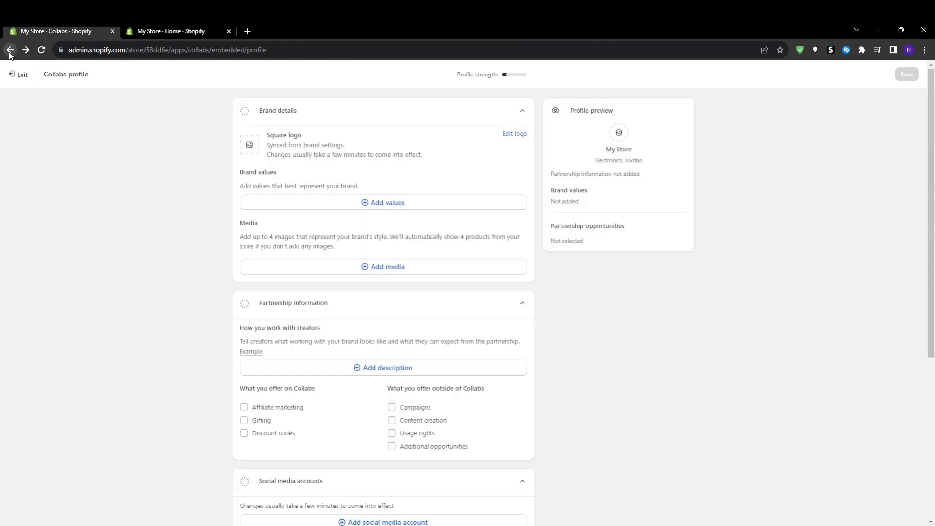
- Go back to the Collabs Overview, collapse the trial reminder, and scroll the 30-day sales summary
{"action": "left_click", "coordinate": [10, 51]}
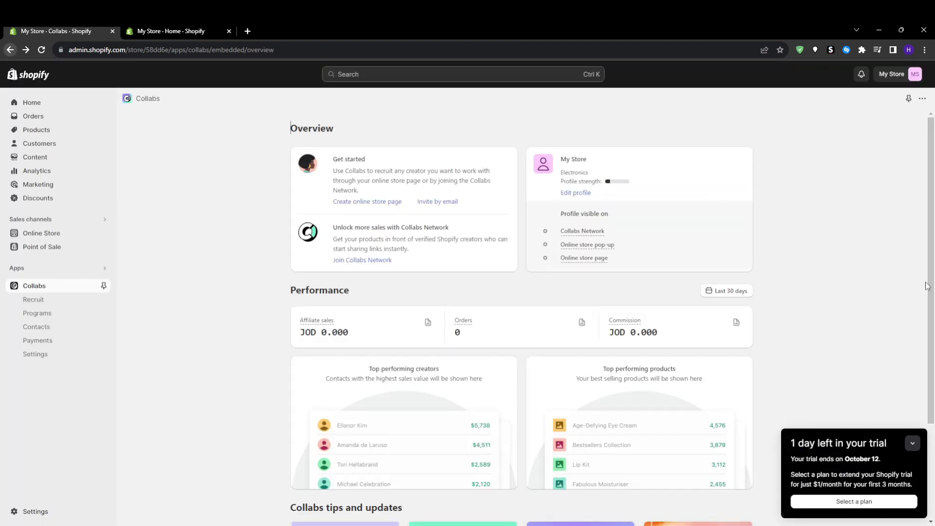
{"action": "left_click", "coordinate": [912, 444]}
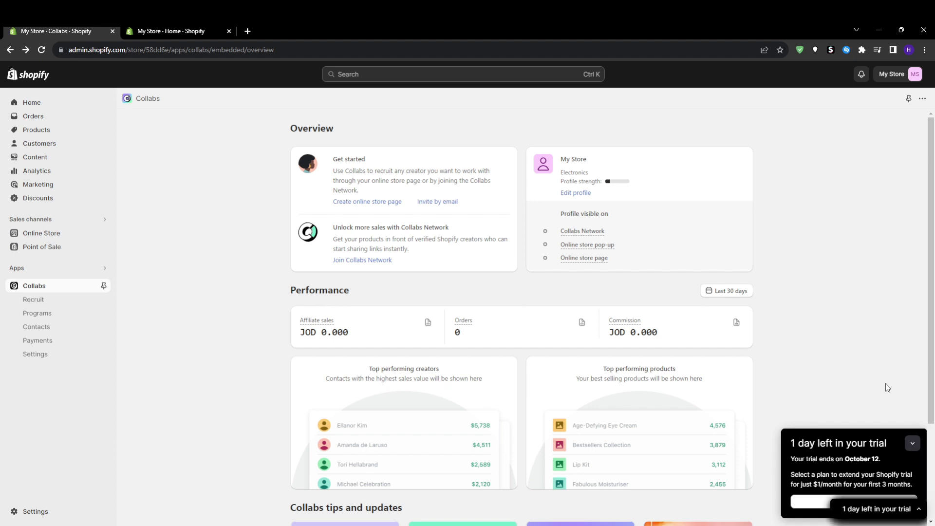
{"action": "left_click", "coordinate": [912, 444]}
{"action": "scroll", "coordinate": [750, 407], "scroll_direction": "down", "scroll_amount": 1}
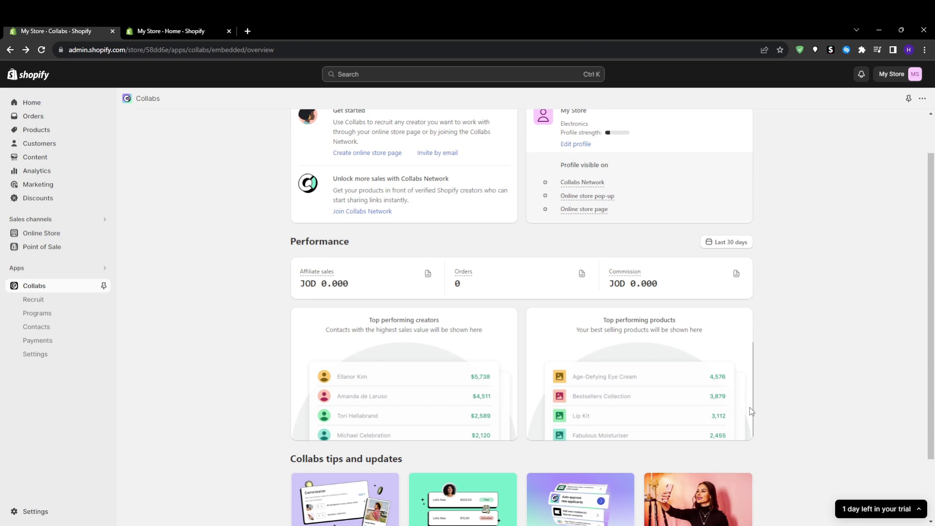
{"action": "scroll", "coordinate": [748, 407], "scroll_direction": "down", "scroll_amount": 2}
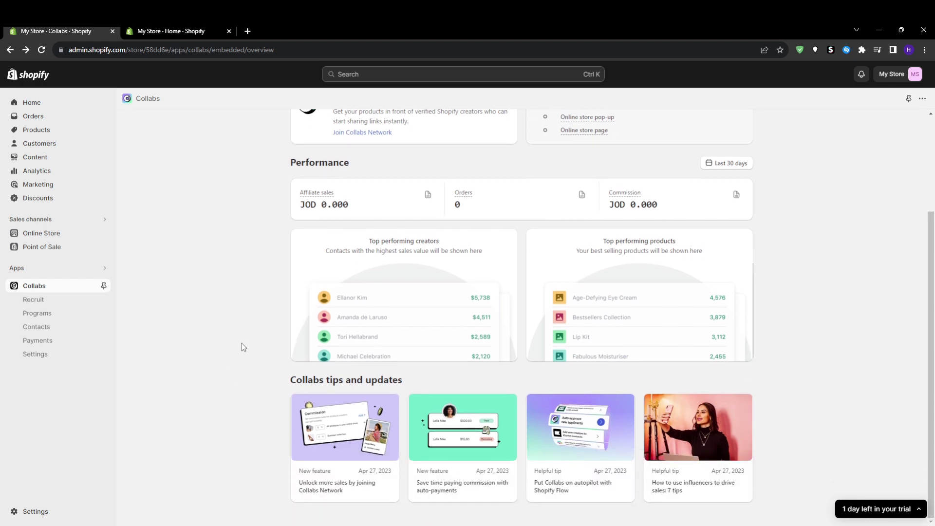
{"action": "scroll", "coordinate": [241, 347], "scroll_direction": "up", "scroll_amount": 3}
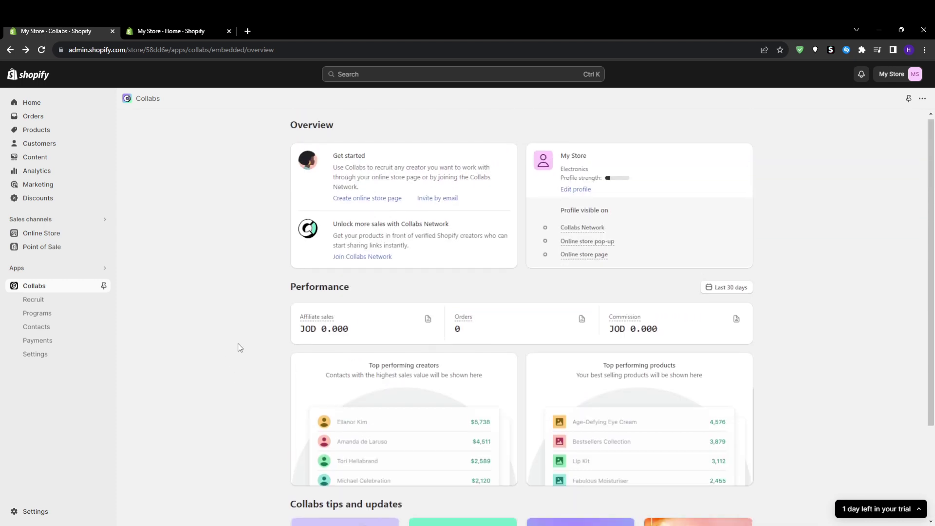
- Open the Recruit page and scroll through the list of Instagram creators
{"action": "left_click", "coordinate": [41, 299]}
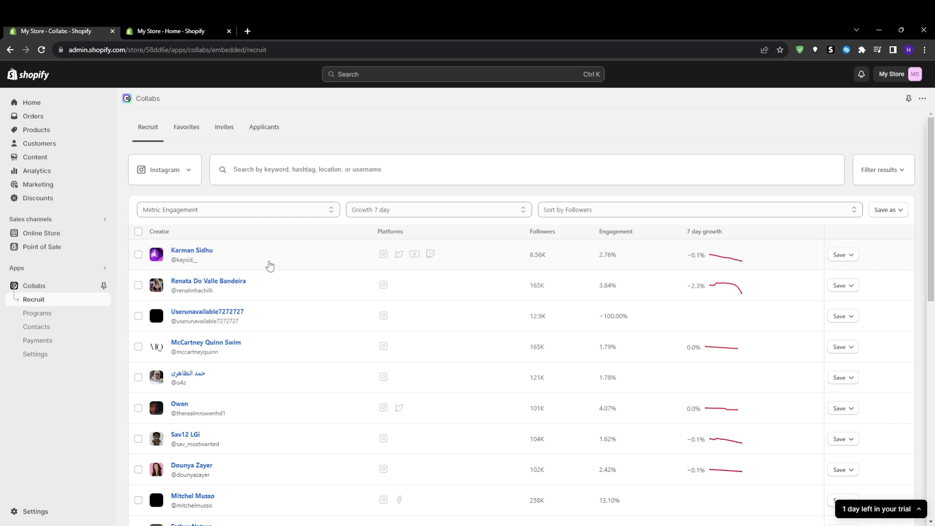
{"action": "scroll", "coordinate": [263, 269], "scroll_direction": "down", "scroll_amount": 3}
{"action": "scroll", "coordinate": [324, 394], "scroll_direction": "down", "scroll_amount": 5}
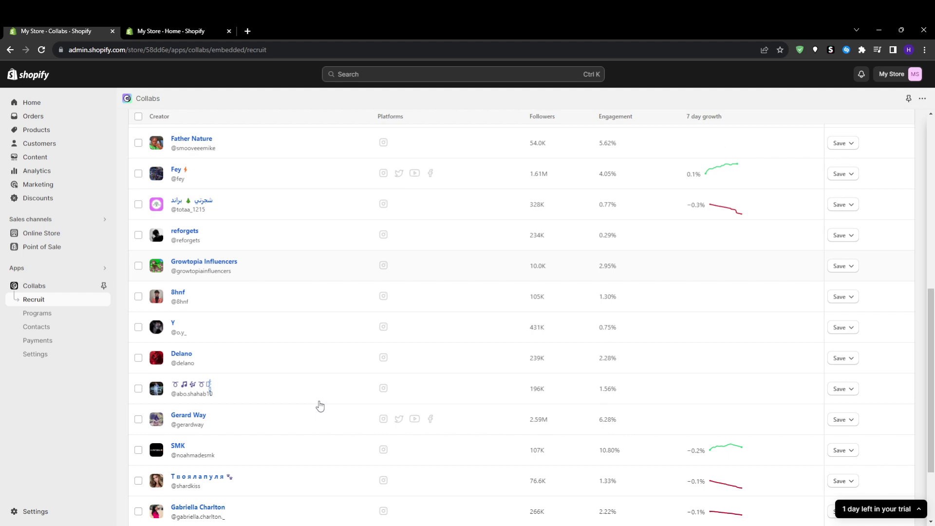
{"action": "scroll", "coordinate": [319, 406], "scroll_direction": "down", "scroll_amount": 3}
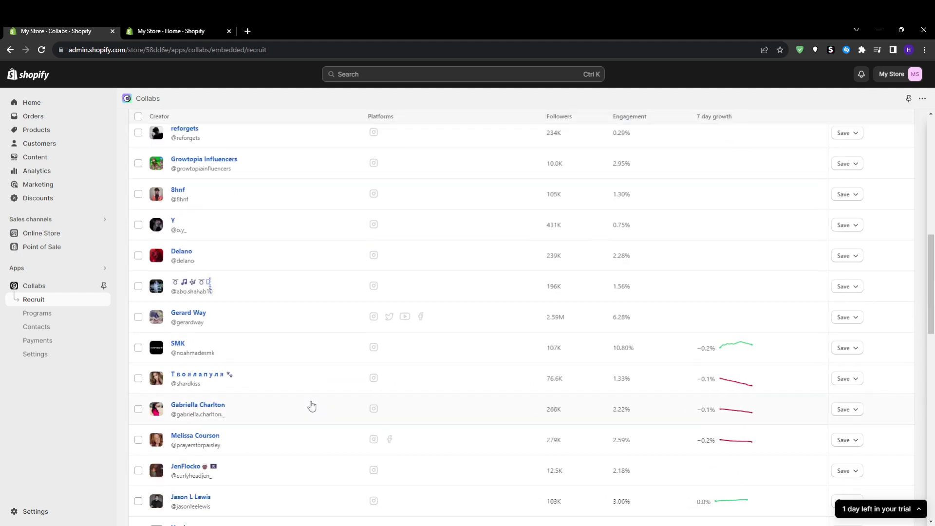
{"action": "scroll", "coordinate": [311, 406], "scroll_direction": "down", "scroll_amount": 15}
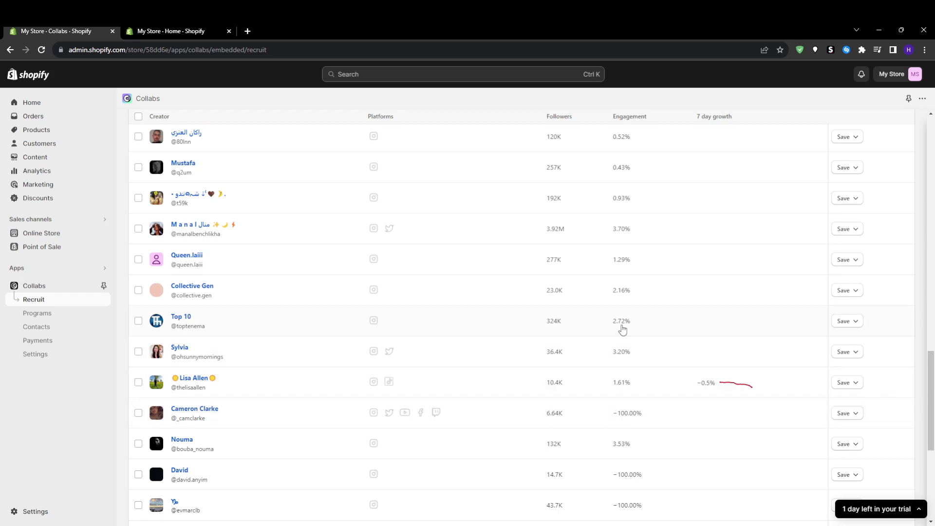
{"action": "scroll", "coordinate": [931, 384], "scroll_direction": "up", "scroll_amount": 20}
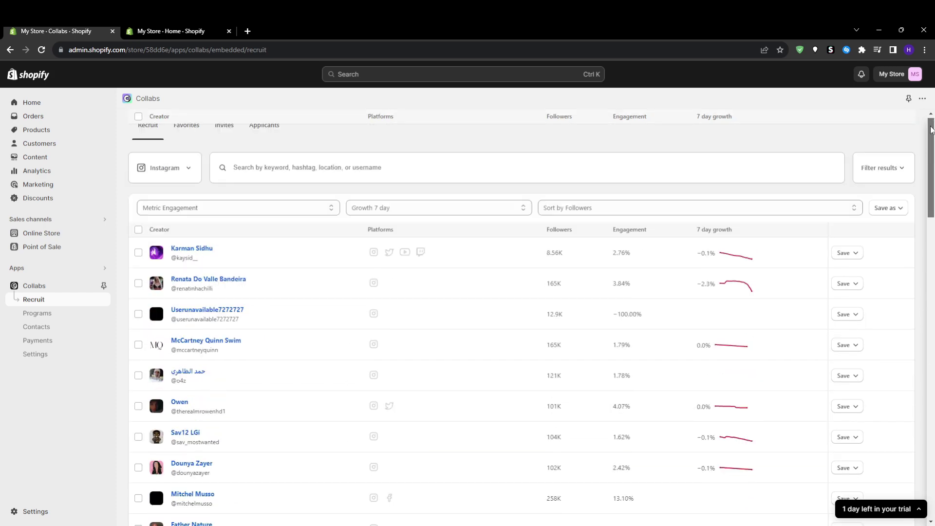
- Sort the creators by Engagement, with the top creator at 5879.00%
{"action": "double_click", "coordinate": [622, 232]}
{"action": "left_click", "coordinate": [618, 234]}
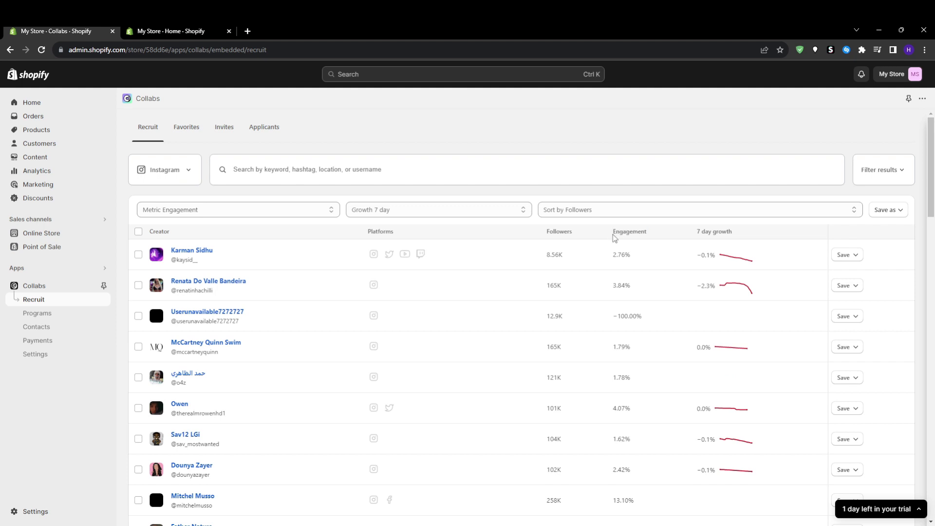
{"action": "left_click", "coordinate": [580, 213]}
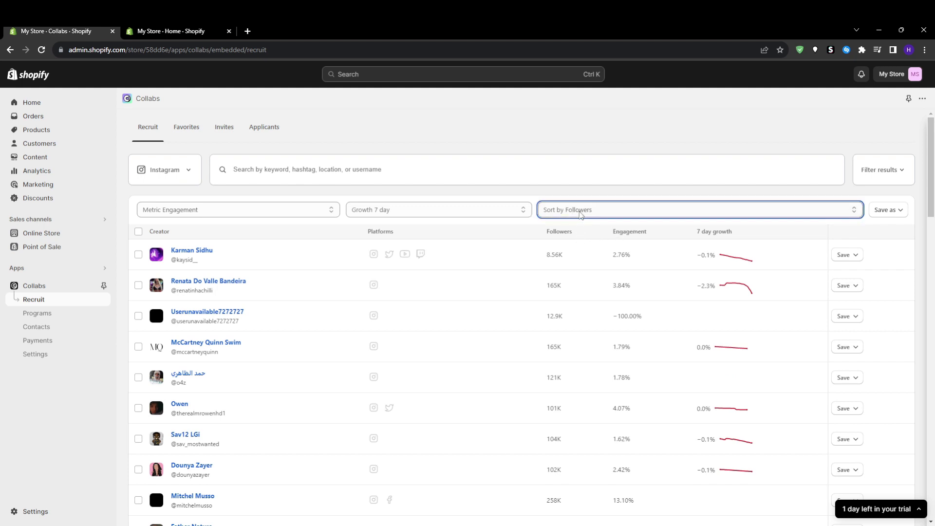
{"action": "key", "text": "Down"}
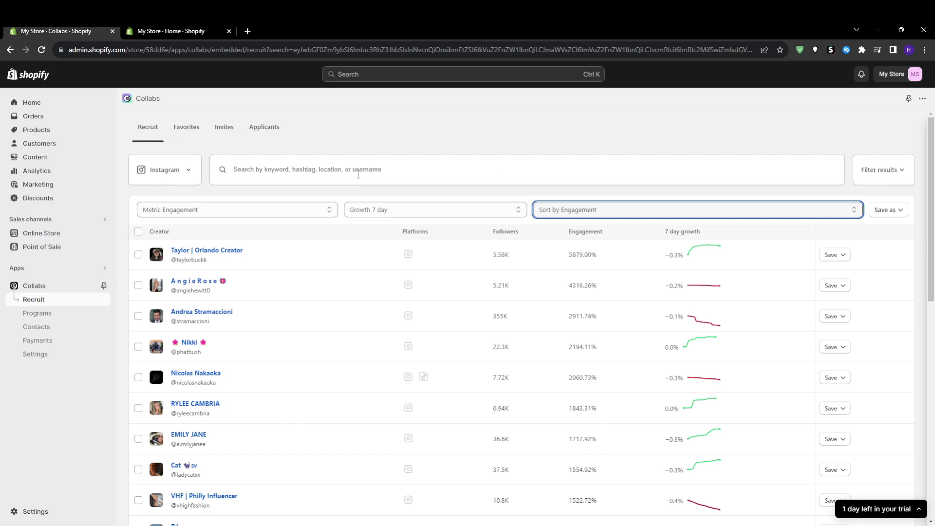
{"action": "scroll", "coordinate": [532, 306], "scroll_direction": "down", "scroll_amount": 5}
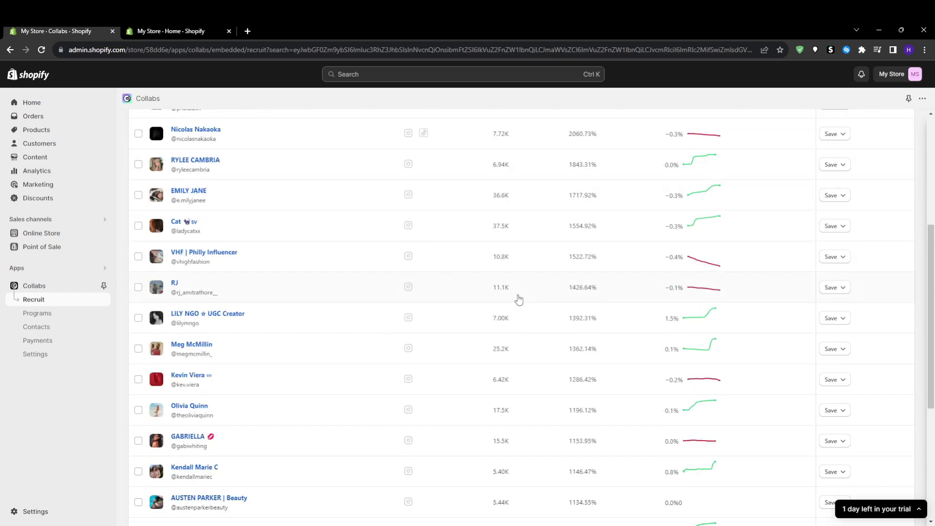
{"action": "scroll", "coordinate": [518, 299], "scroll_direction": "up", "scroll_amount": 5}
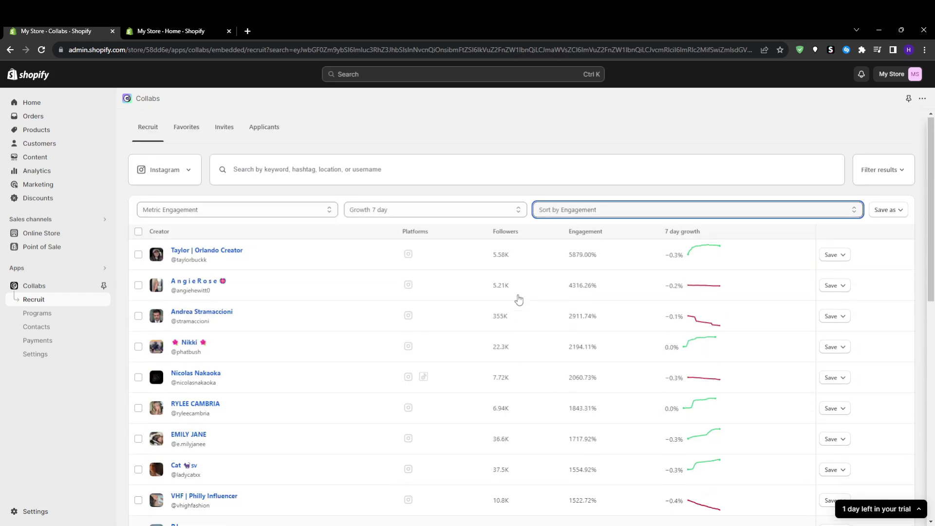
- View the Programs tiers page, then return to Recruit with its default Followers sort
{"action": "left_click", "coordinate": [38, 313]}
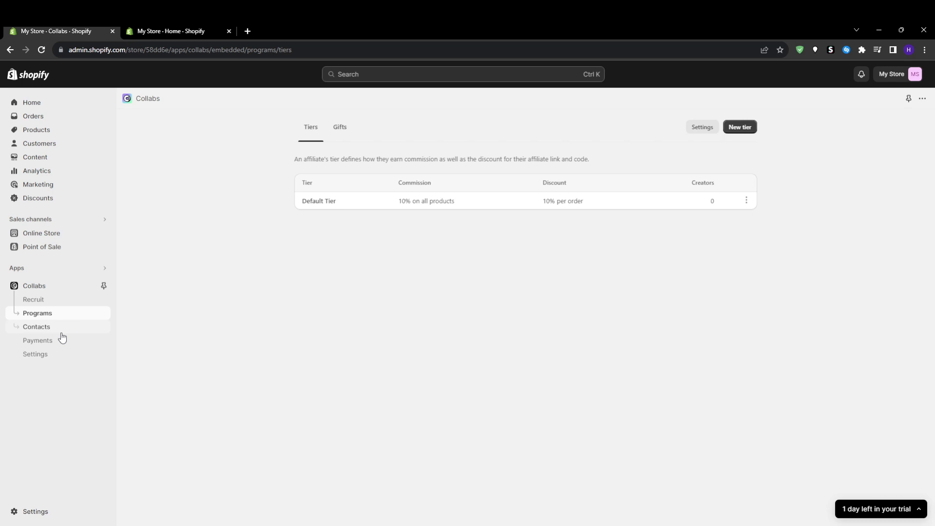
{"action": "left_click", "coordinate": [69, 305]}
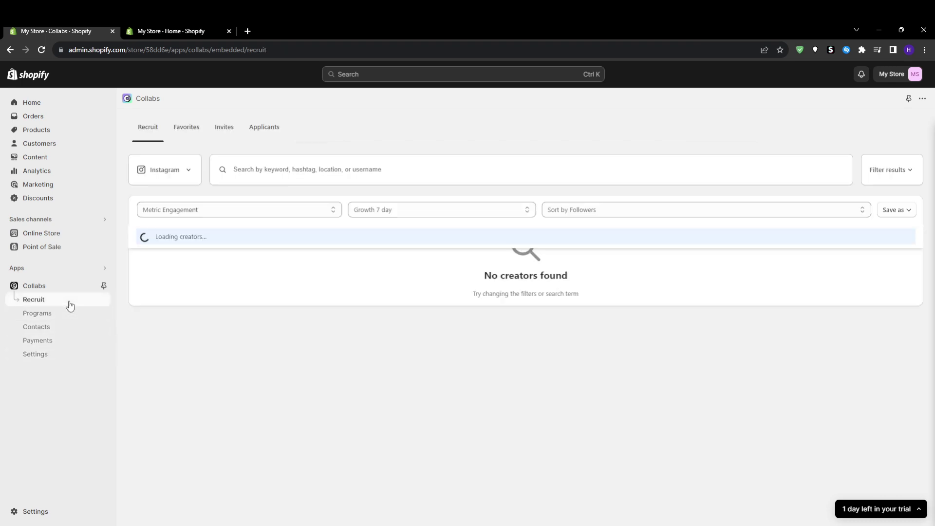